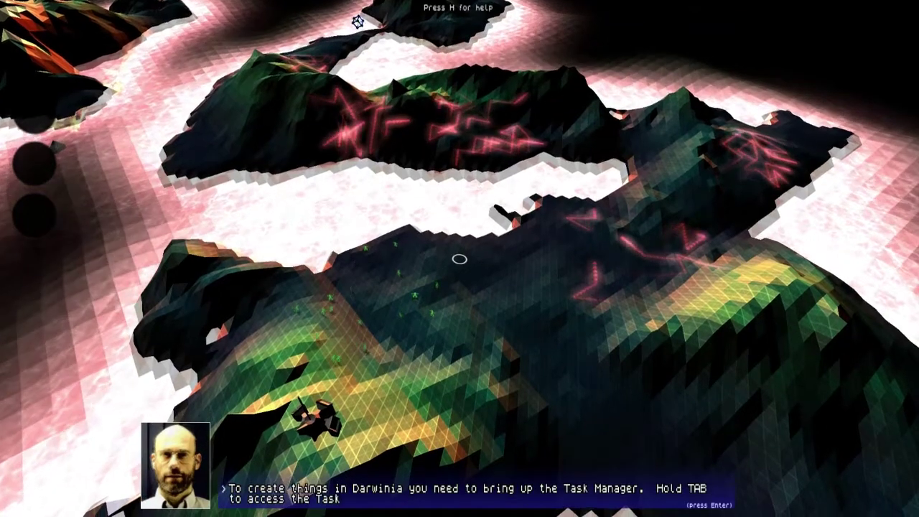
From the Task Manager, launch a Squad aimed at the distant radar dish, then place an Engineer on the hilltop
{"action": "key", "text": "Tab"}
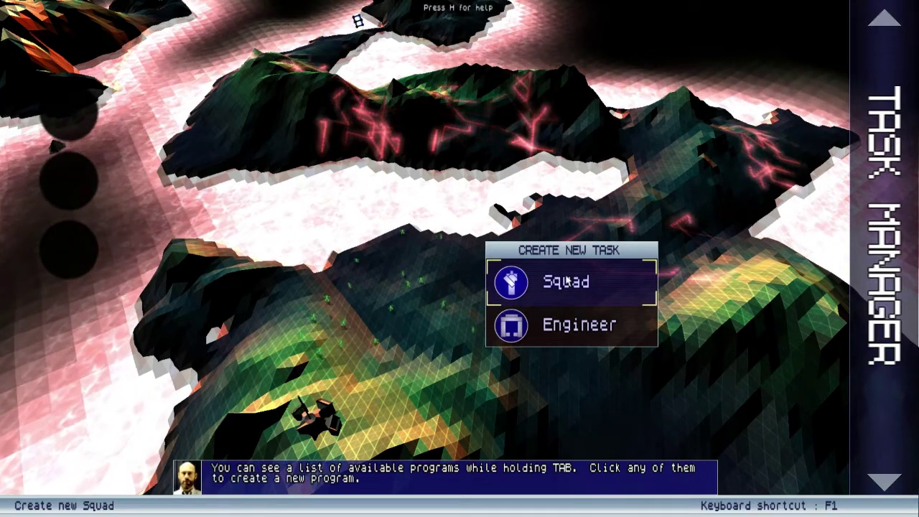
{"action": "left_click", "coordinate": [562, 325]}
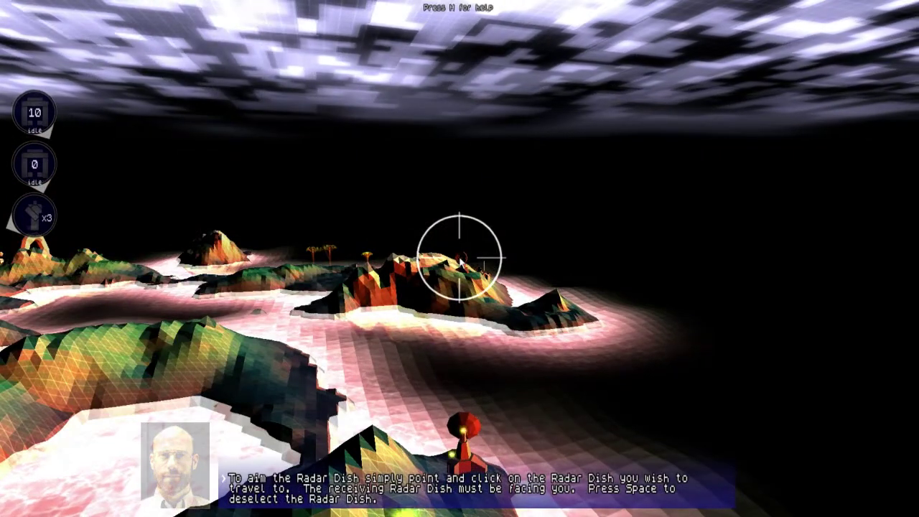
{"action": "left_click", "coordinate": [461, 257]}
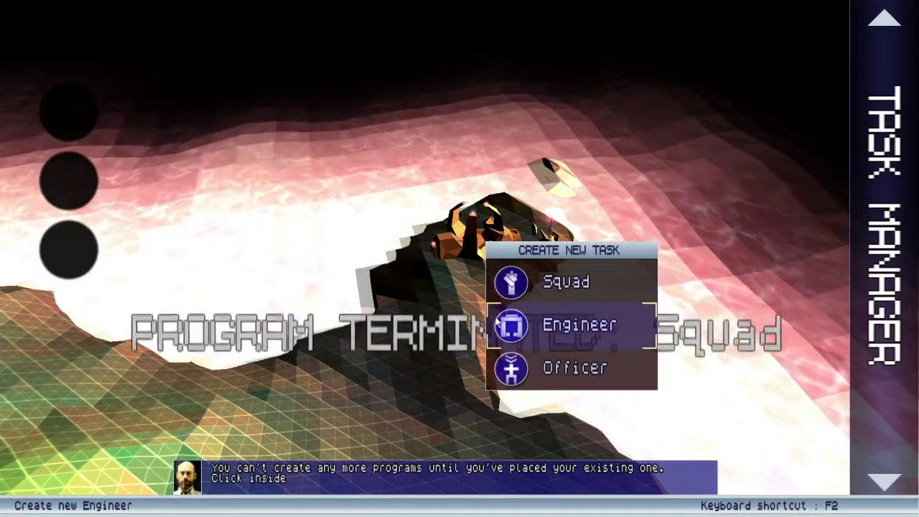
{"action": "left_click", "coordinate": [560, 324]}
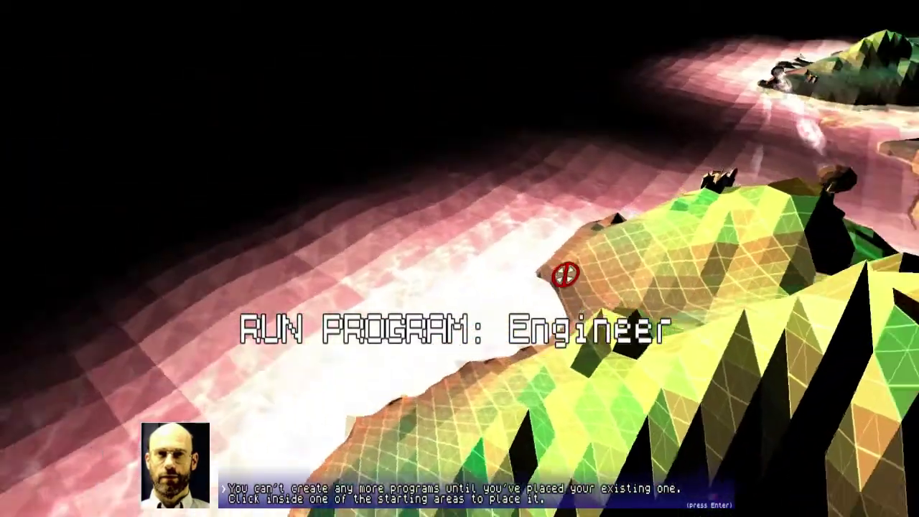
{"action": "left_click", "coordinate": [451, 260]}
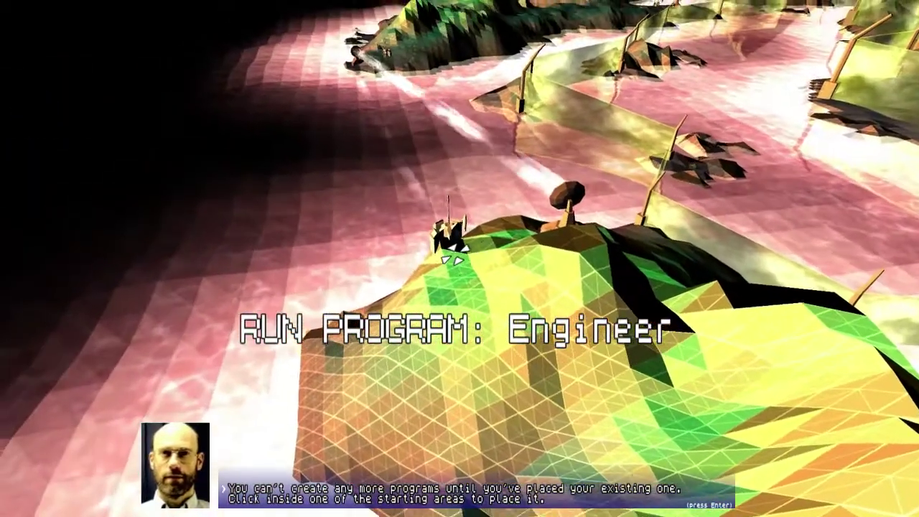